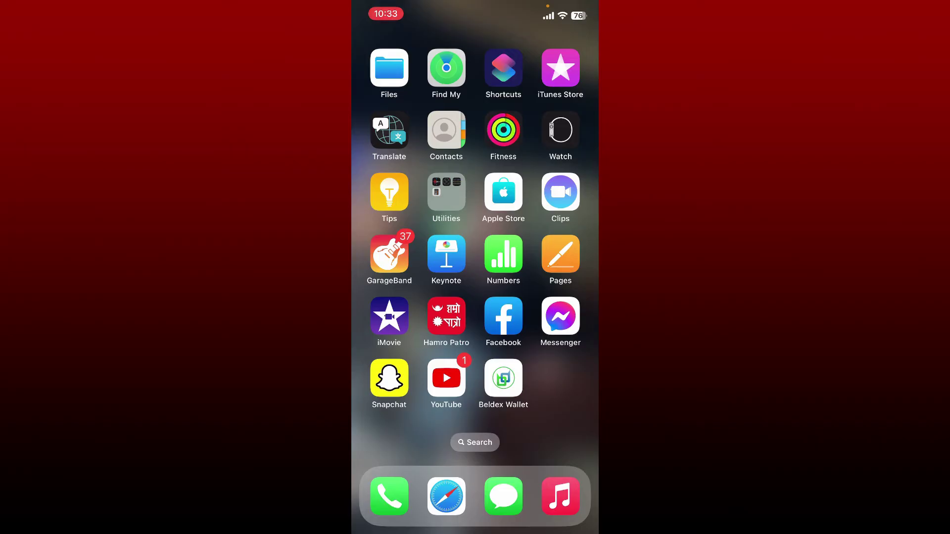
Launch Beldex Wallet from its home screen icon.
left_click(504, 380)
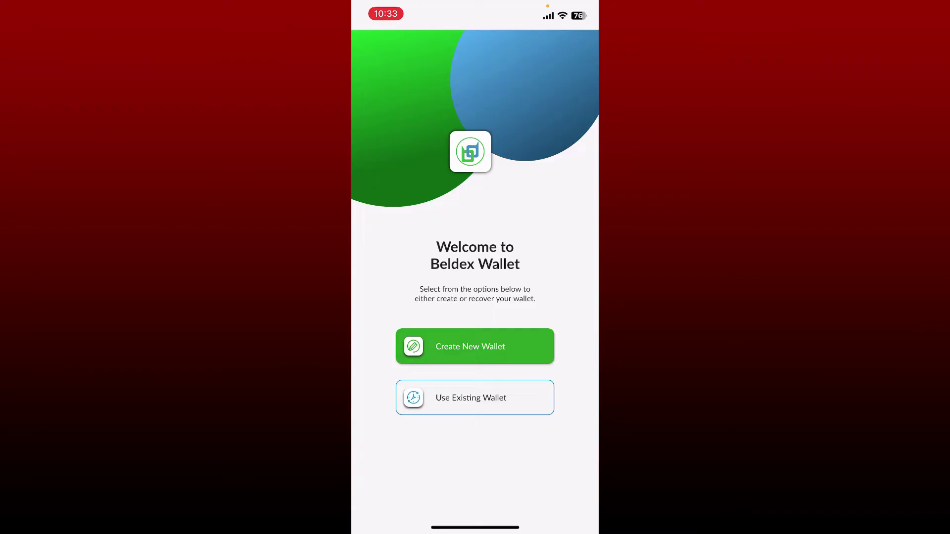
Choose Use Existing Wallet and confirm the successful PIN setup.
left_click(474, 398)
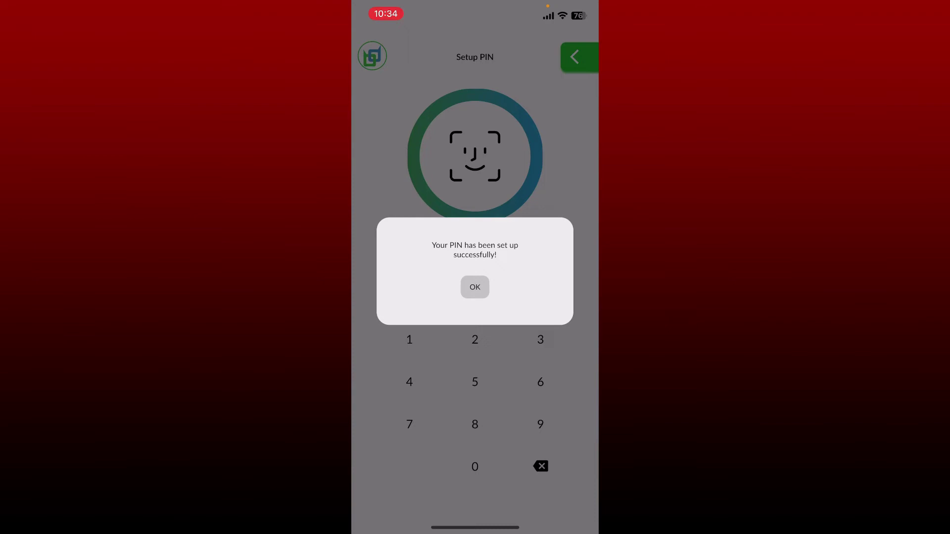
left_click(474, 286)
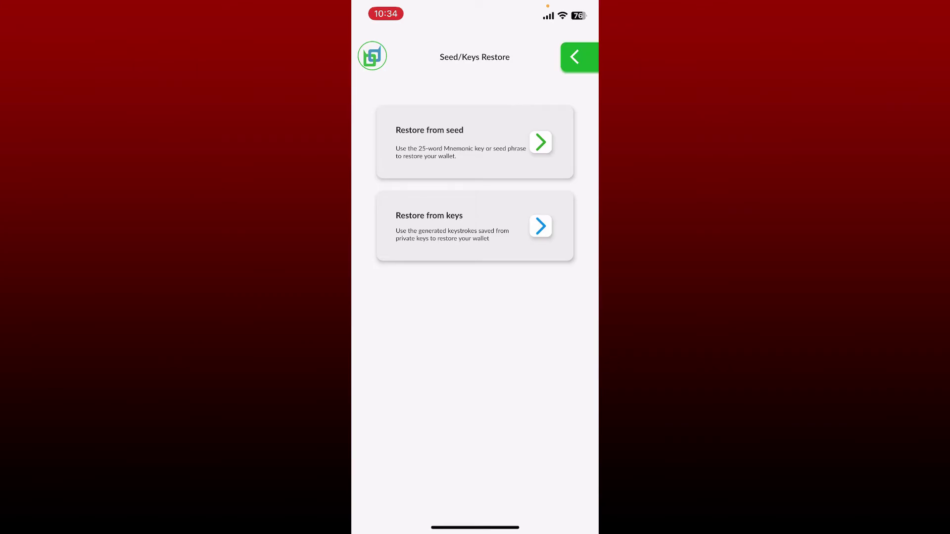
Pick restore from seed and keep English as the seed language.
left_click(474, 143)
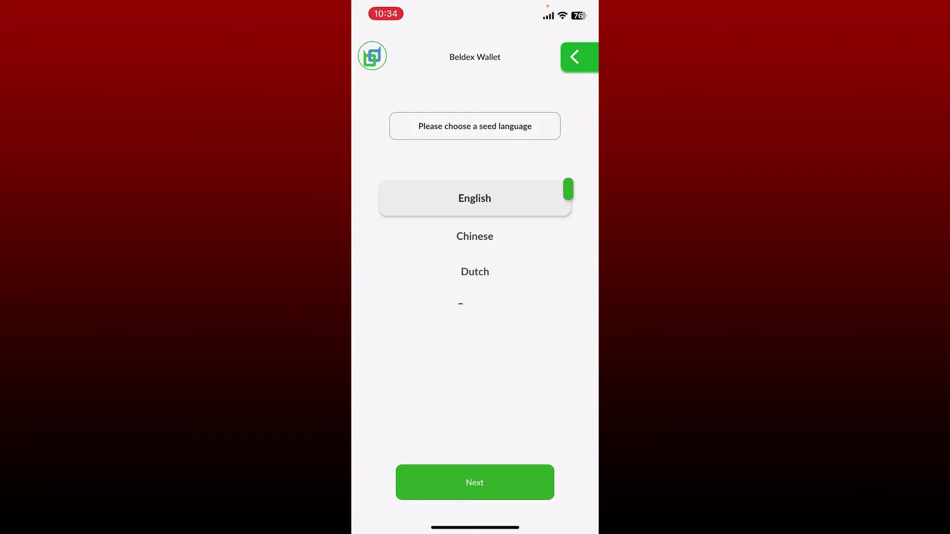
left_click(474, 483)
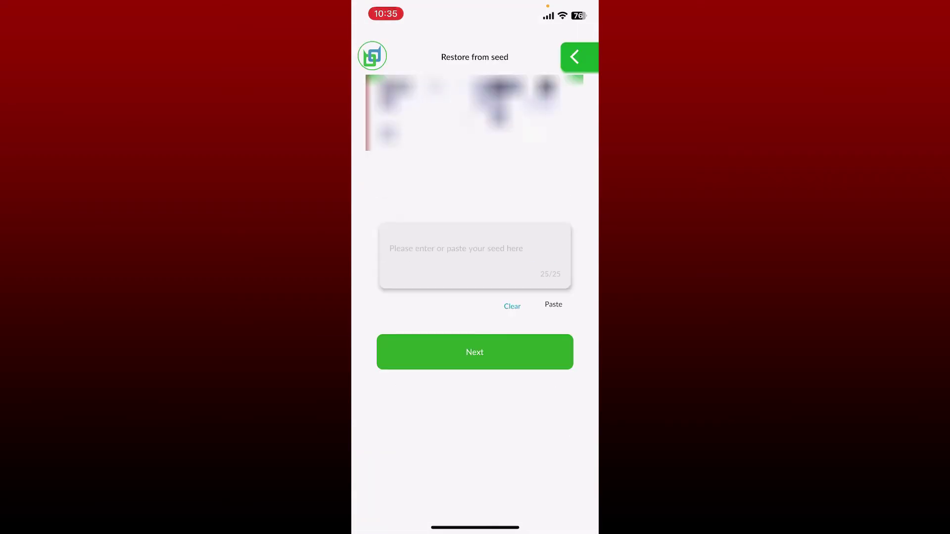
Submit the 25-word seed, name the wallet GrumpyEight, and restore it.
left_click(474, 352)
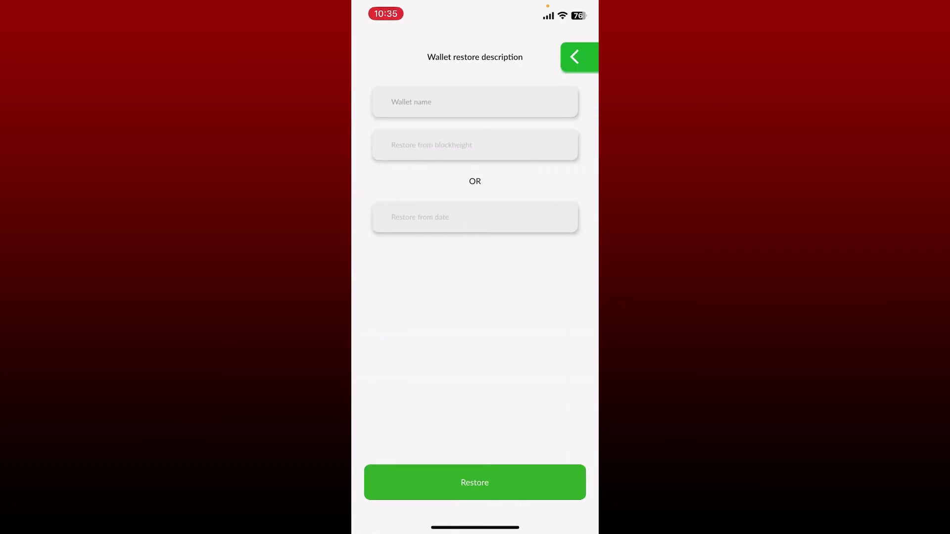
left_click(475, 102)
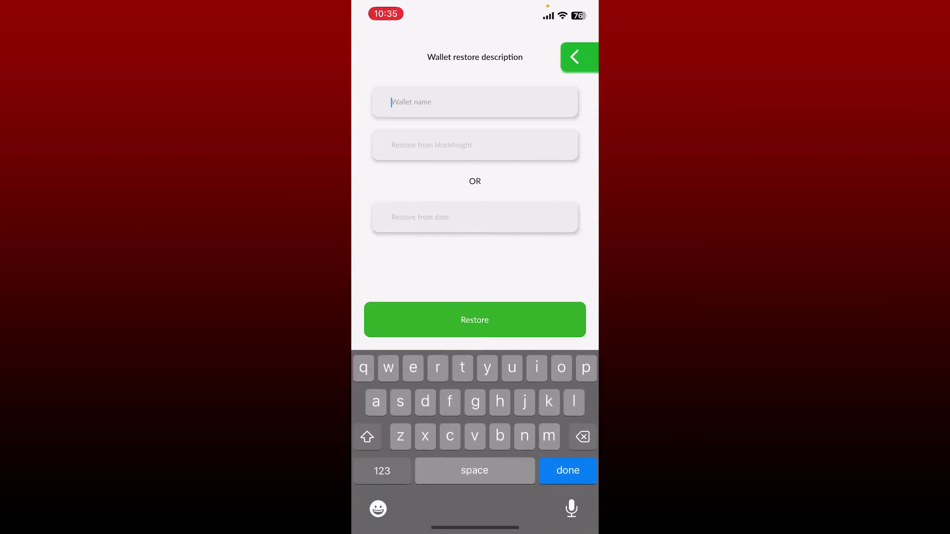
type("GrumpyEight")
left_click(512, 321)
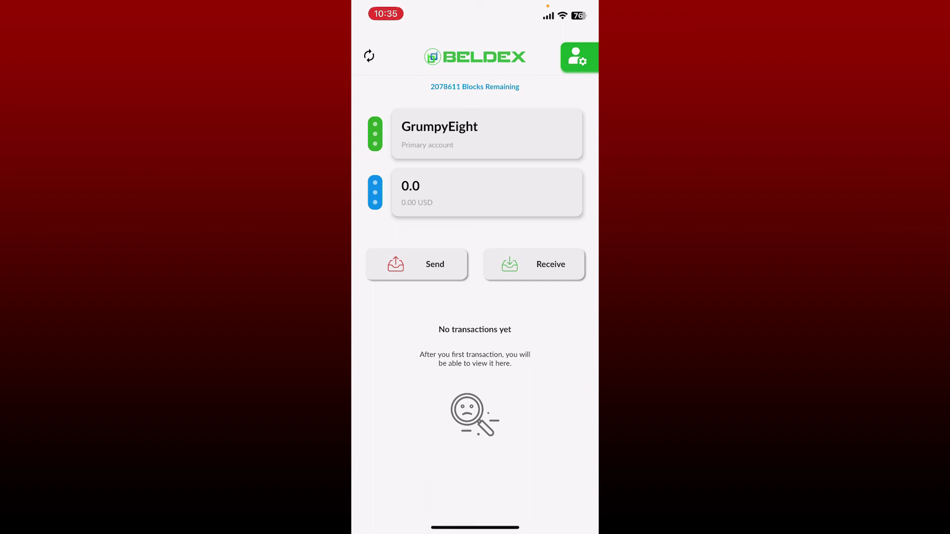
Go home and swipe to the page holding the Beldex Wallet icon.
key("super")
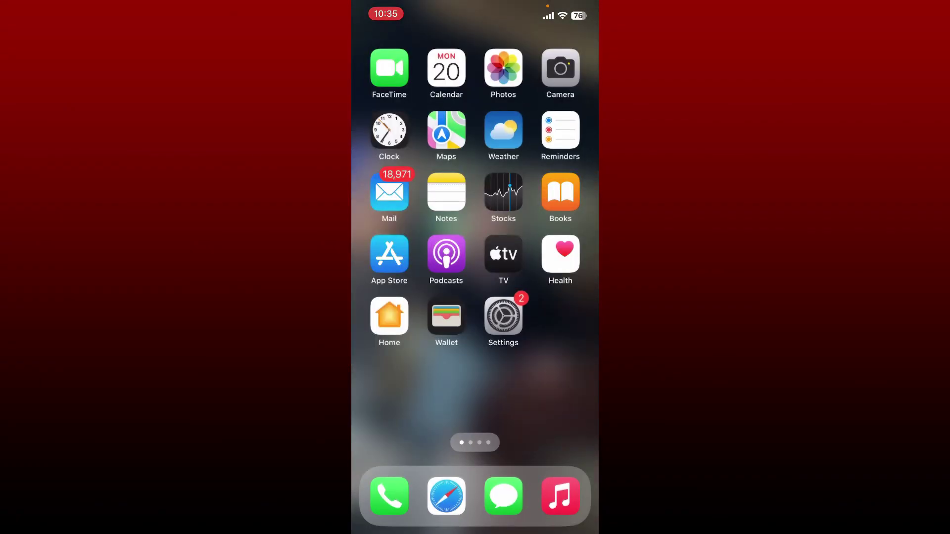
left_click_drag(549, 386, 386, 386)
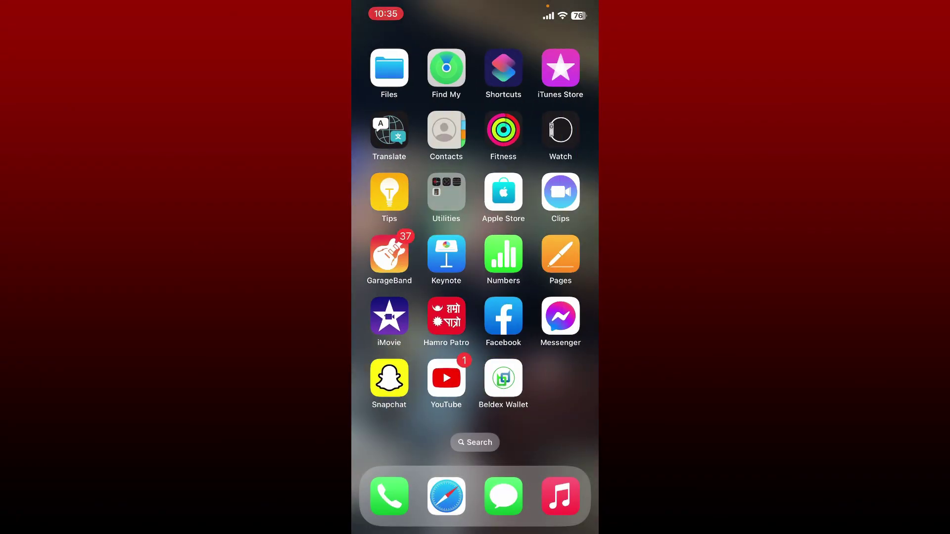